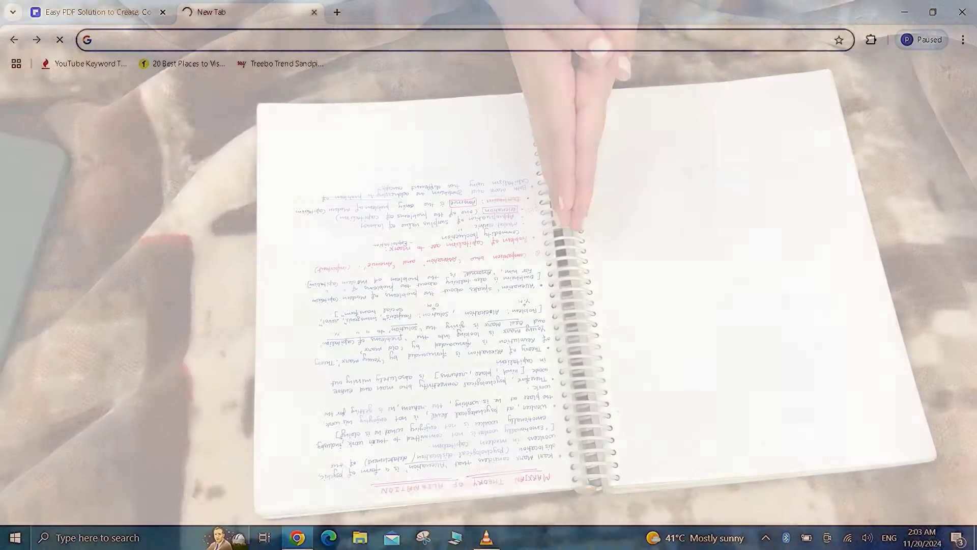
Search Google for PDFelement and open the official pdf.wondershare.com website
type("pdf")
key("Return")
scroll(489, 305, "down", 9)
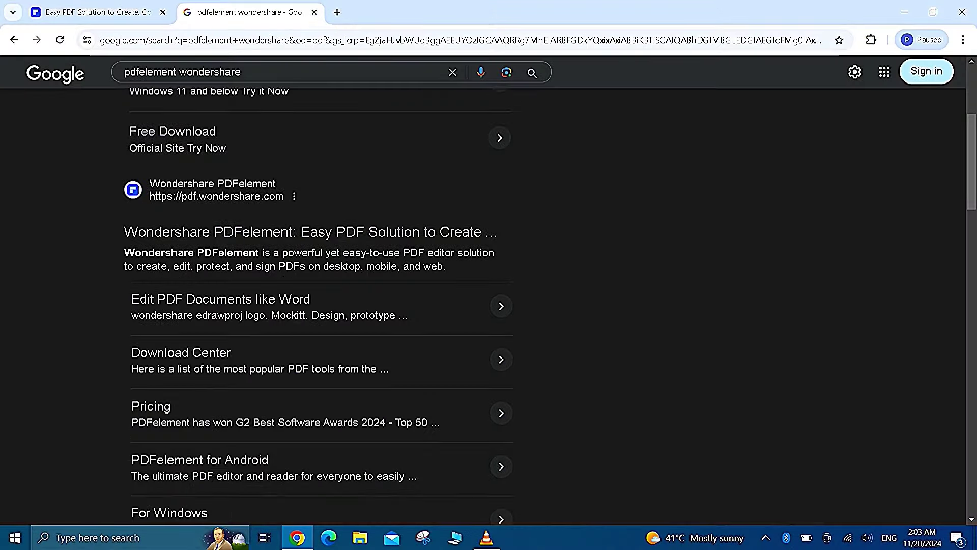
scroll(488, 306, "up", 6)
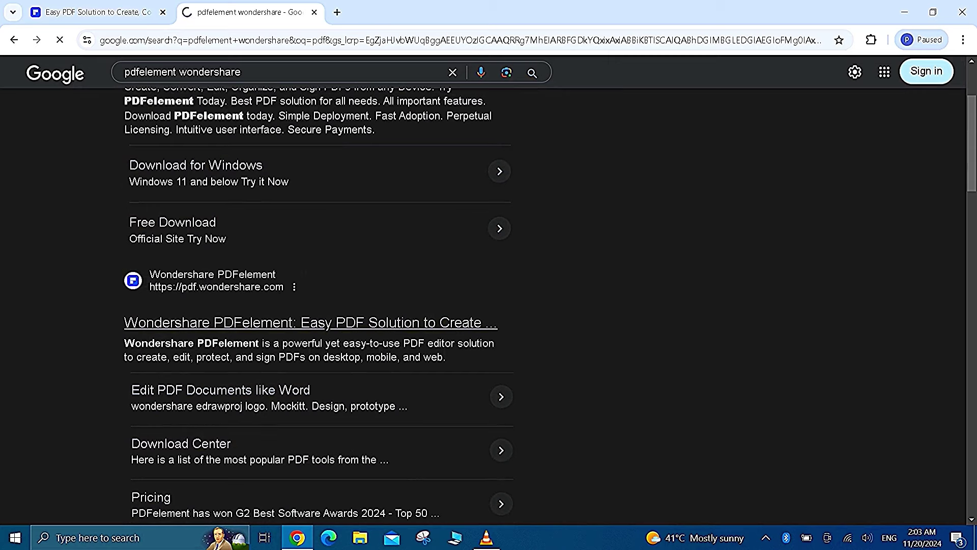
left_click(305, 322)
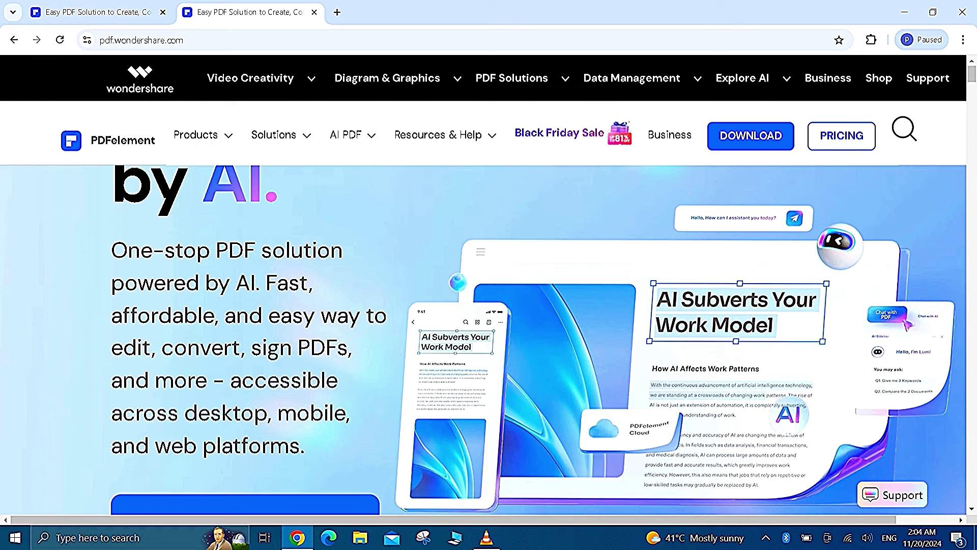
Browse the AI PDF and Solutions menus, then start downloading PDFelement
mouse_move(346, 135)
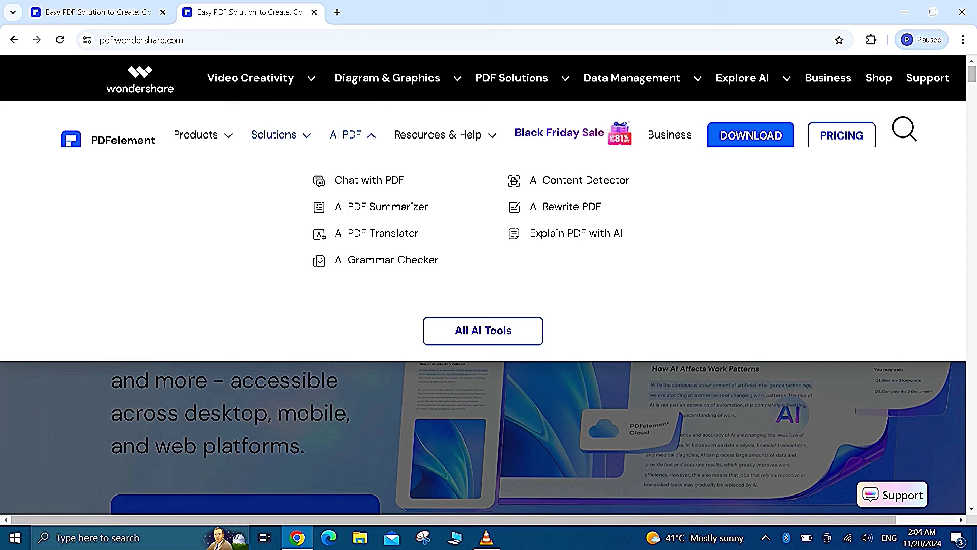
mouse_move(274, 135)
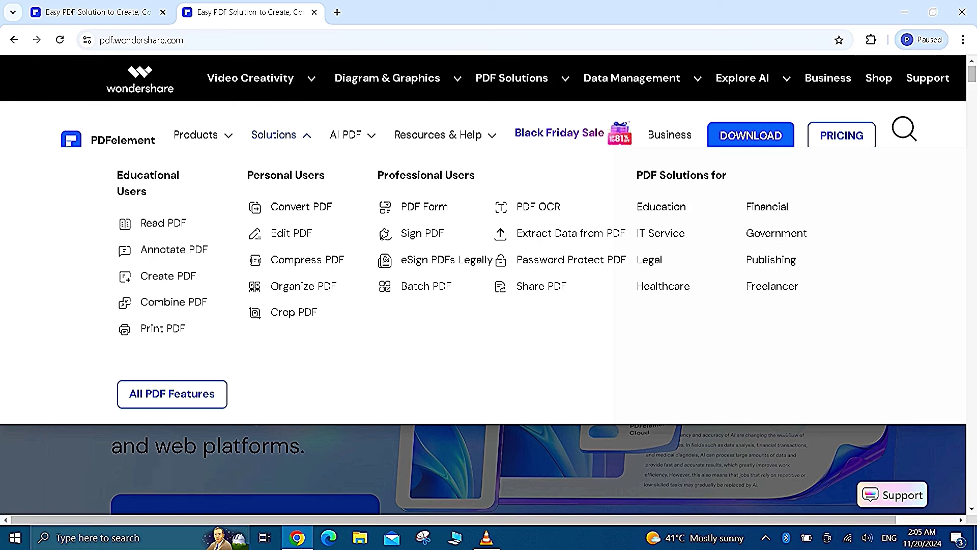
left_click(751, 135)
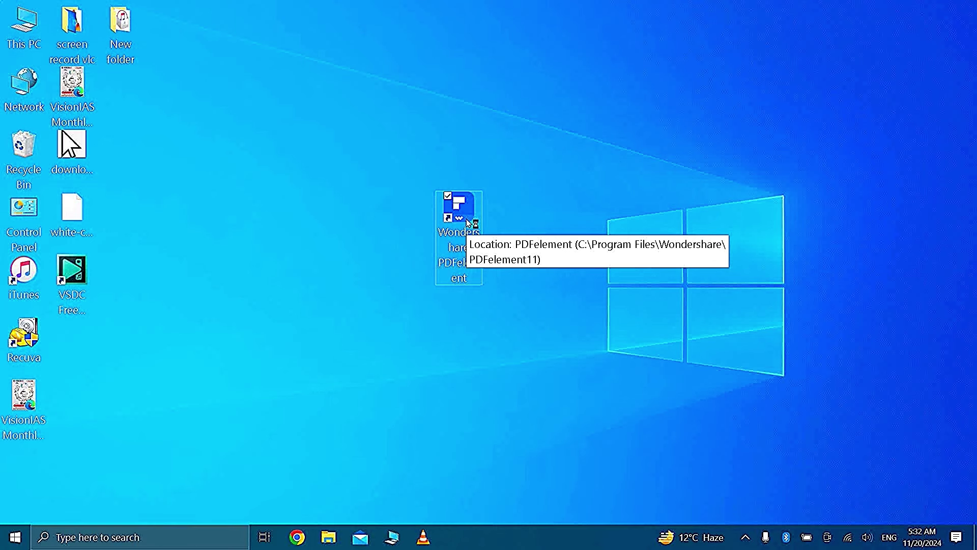
Launch PDFelement and view the VisionIAS current-affairs PDF at 200% zoom
double_click(467, 223)
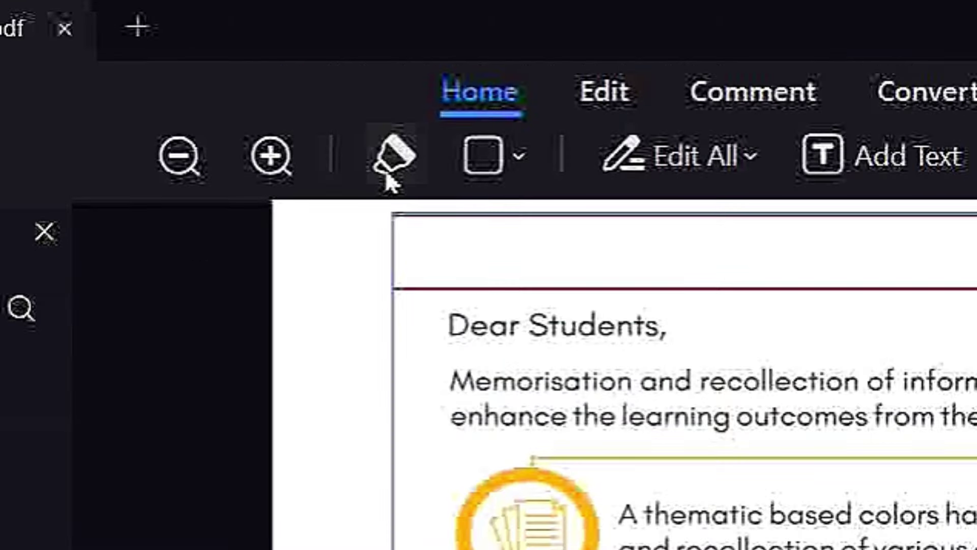
left_click(270, 158)
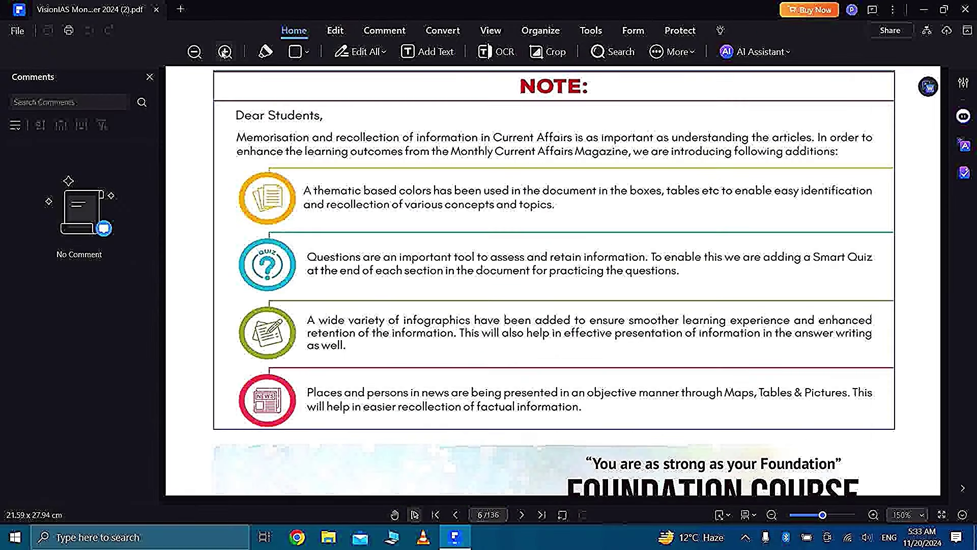
left_click(223, 53)
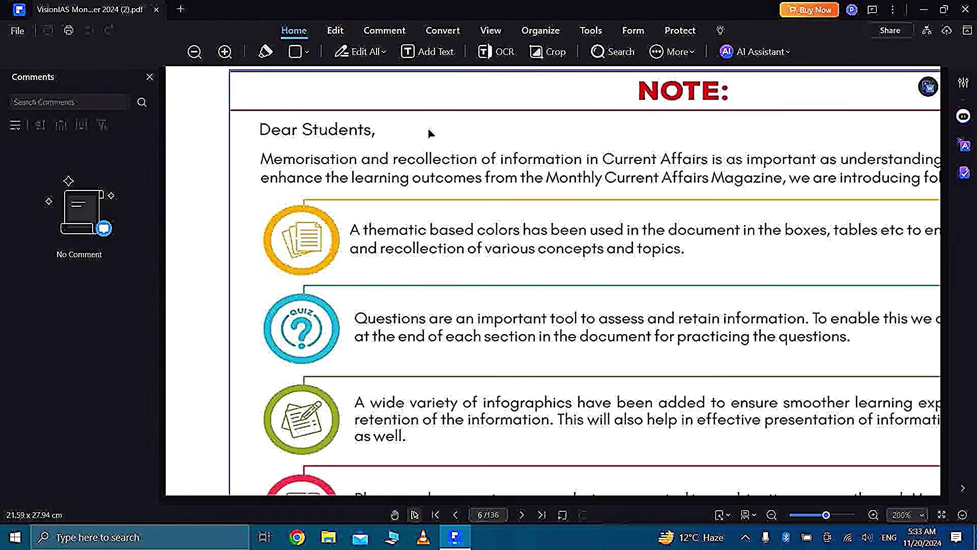
Zoom back out to 150% and scroll down to the 1. POLITY AND GOVERNANCE section
scroll(736, 468, "right", 5)
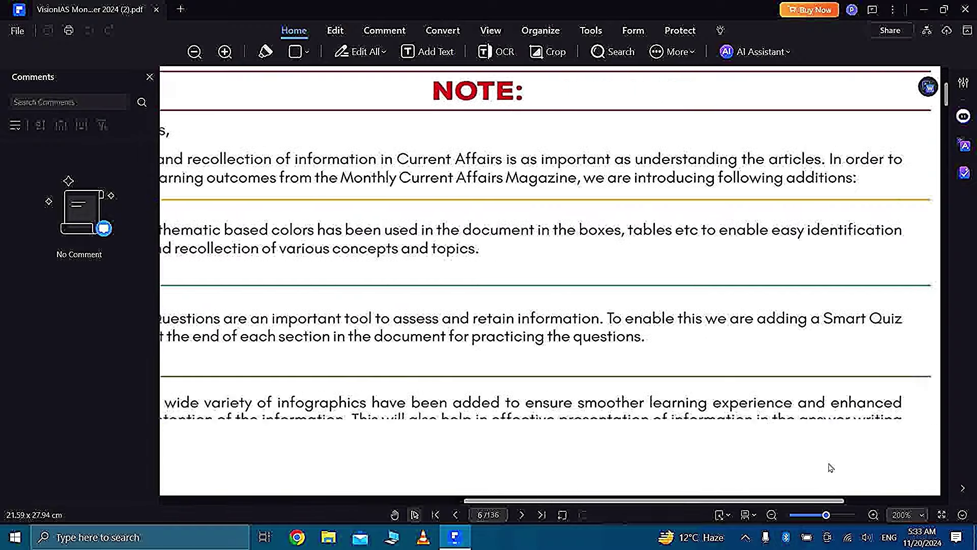
scroll(831, 467, "left", 5)
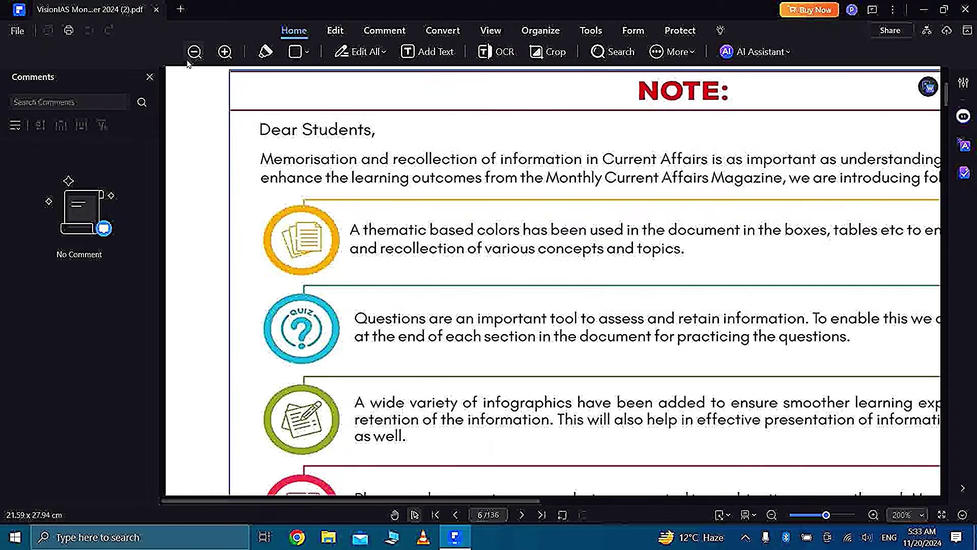
left_click(194, 51)
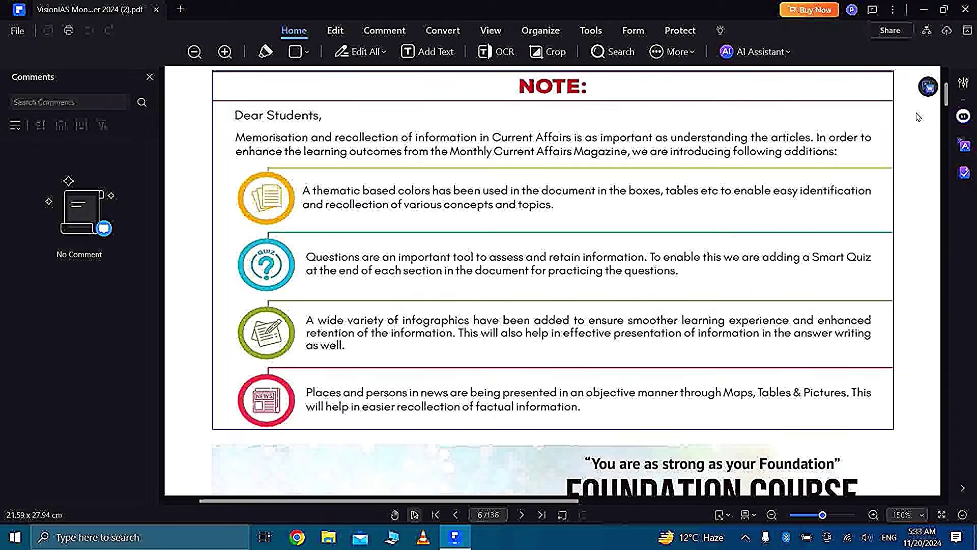
scroll(918, 117, "down", 15)
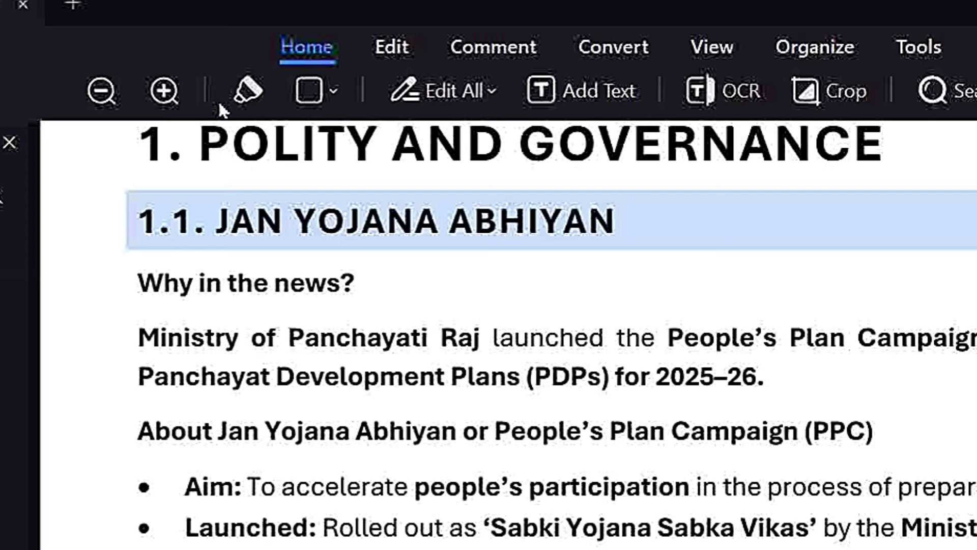
Highlight the About Jan Yojana Abhiyan heading in yellow at reduced opacity
left_click(247, 91)
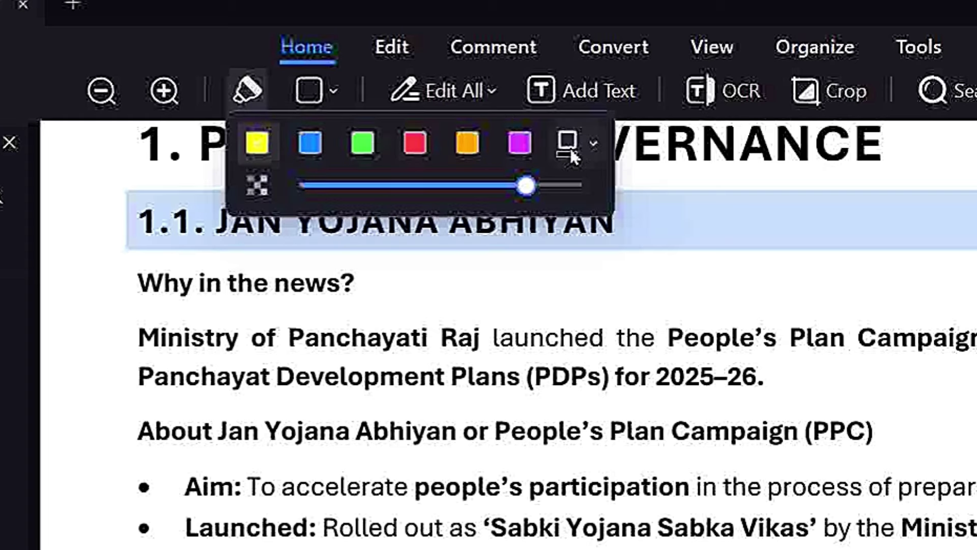
left_click_drag(531, 187, 429, 206)
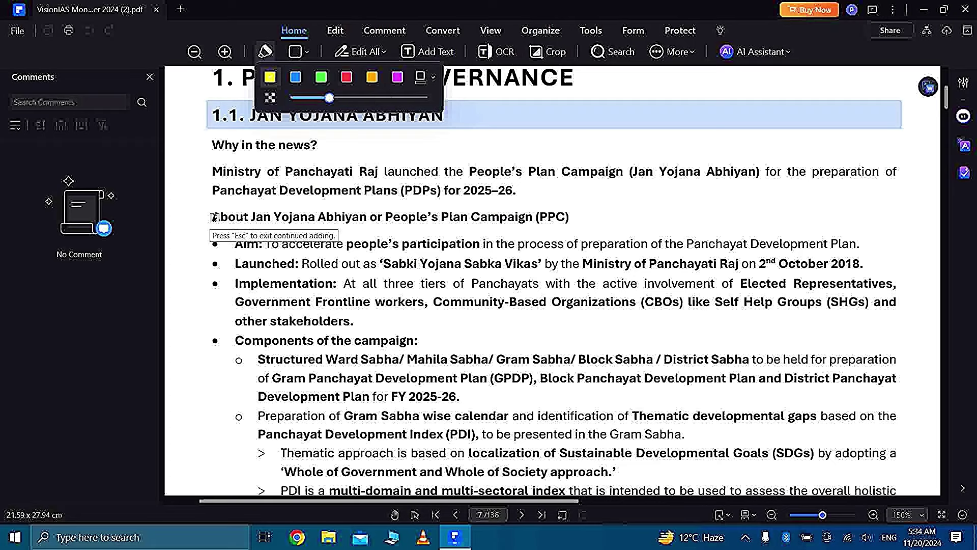
left_click_drag(212, 217, 547, 221)
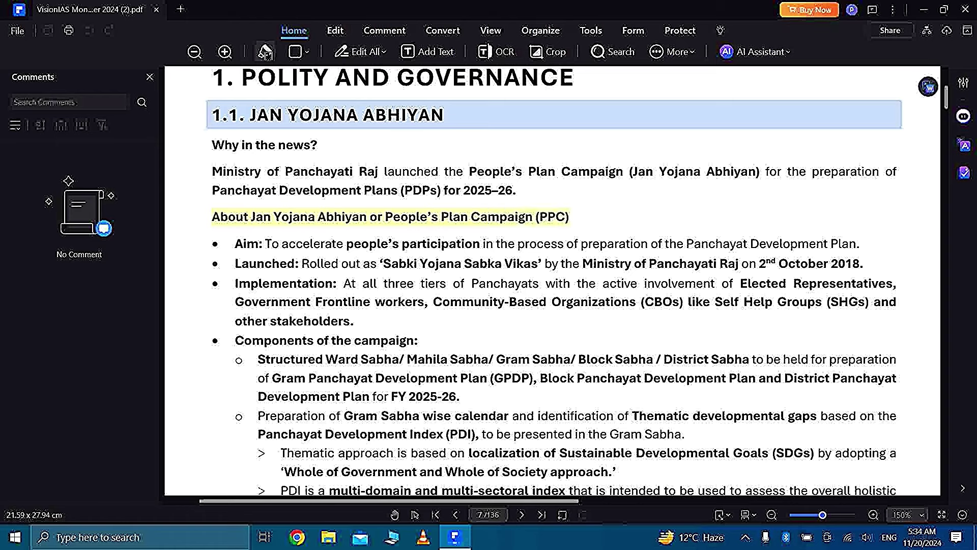
Raise the highlight opacity and highlight the Ward Sabha to District Sabha list
mouse_move(265, 52)
left_click_drag(333, 98, 399, 98)
left_click_drag(325, 370, 766, 360)
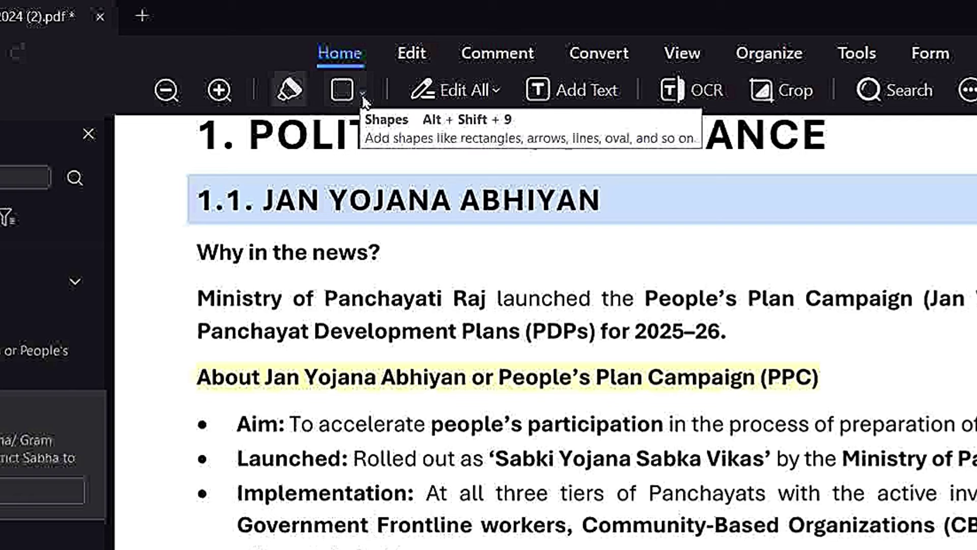
left_click(364, 99)
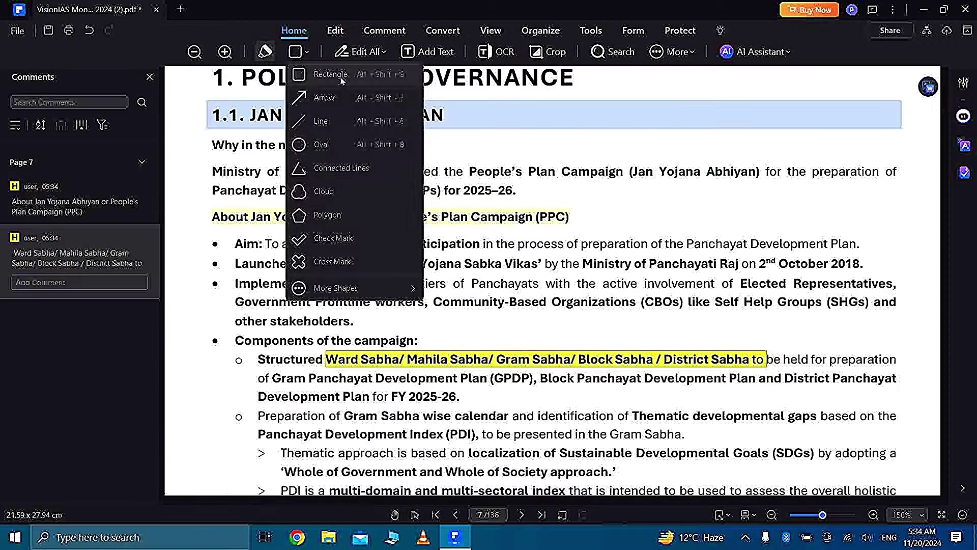
Draw a red rectangle right of the highlighted heading and type 'jan yojana abhiyan' inside it
left_click(453, 129)
left_click_drag(636, 188, 880, 239)
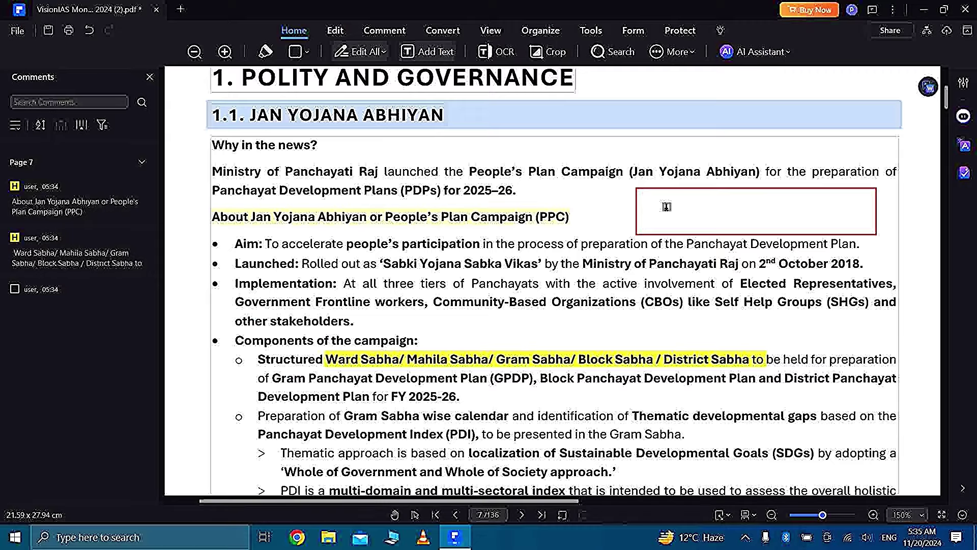
left_click(668, 210)
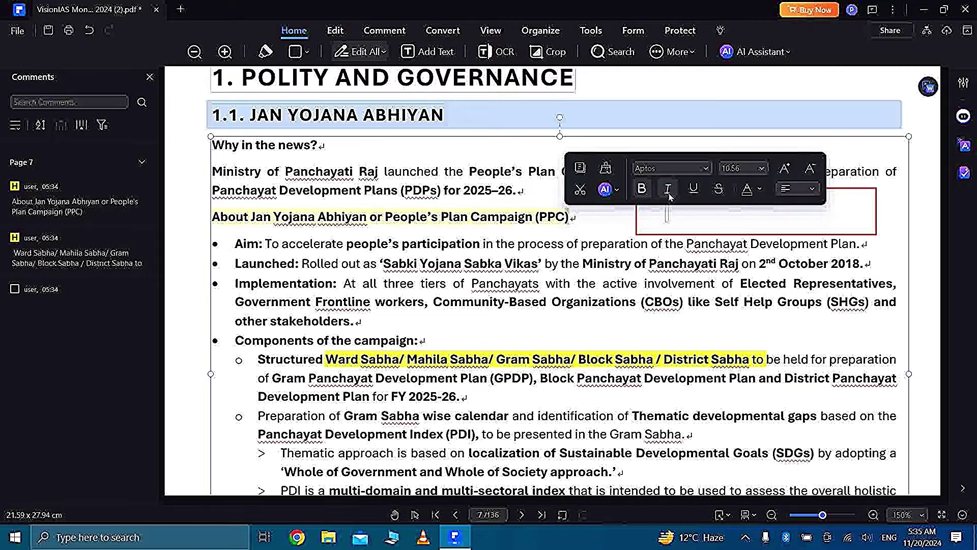
type("jan yojana abhiyan")
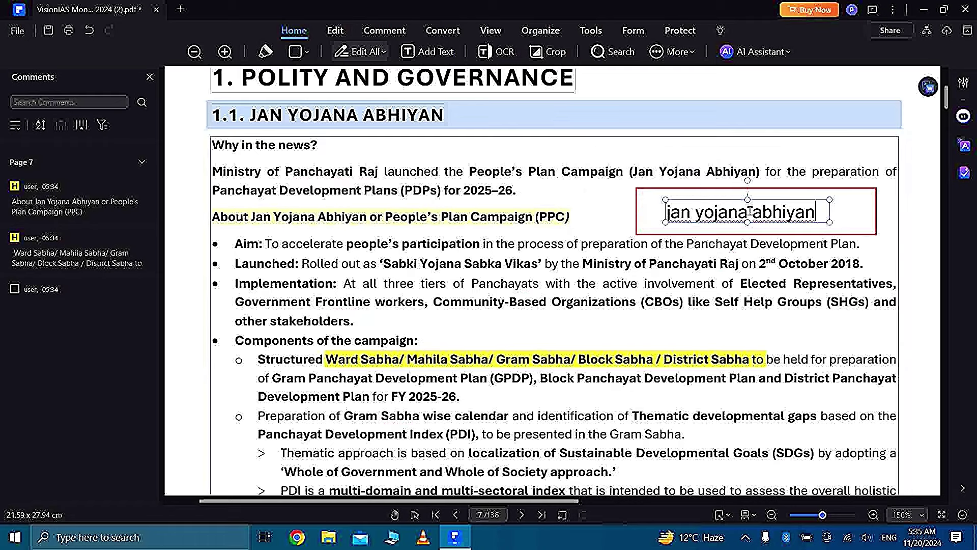
key("Escape")
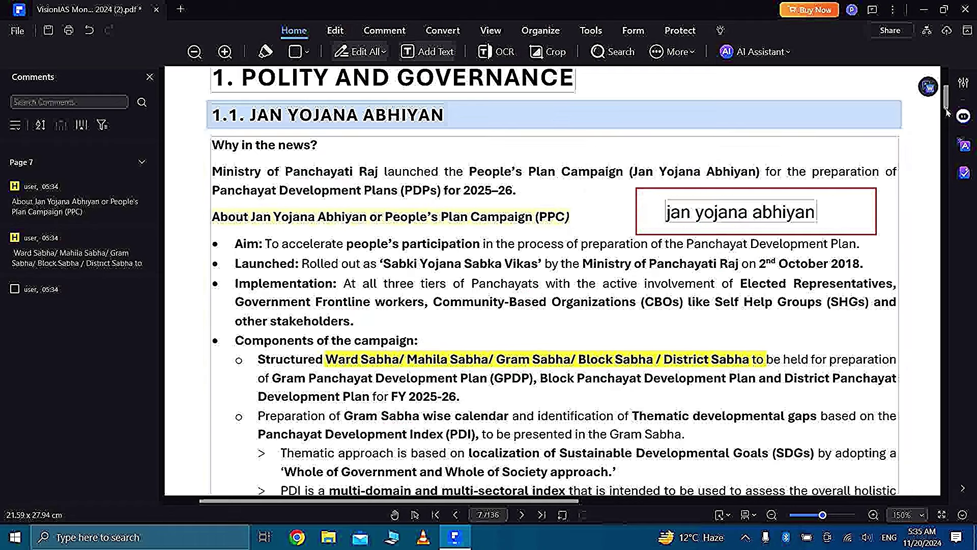
scroll(478, 66, "down", 20)
scroll(477, 67, "up", 8)
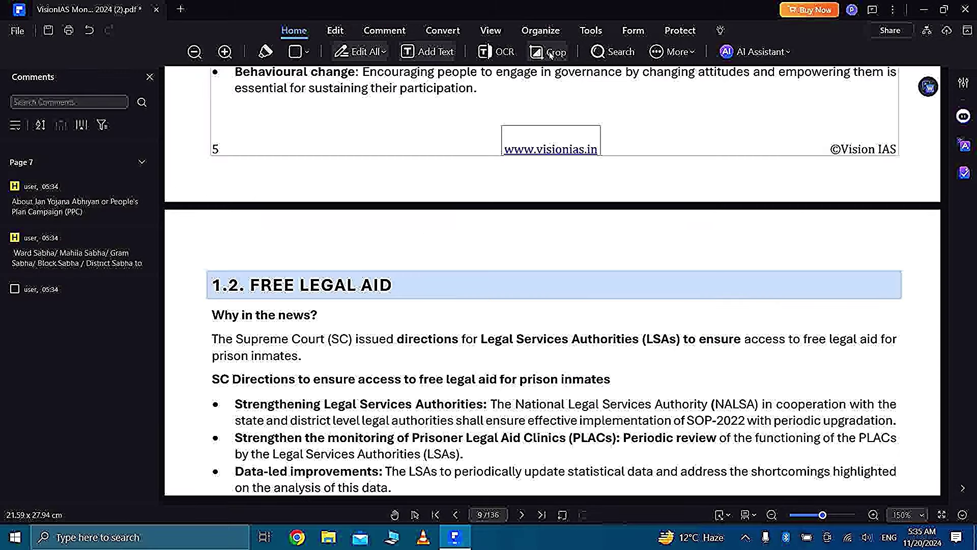
Crop page 9 with a 1.89 cm bottom margin, leaving 21.59 × 26.05 cm
left_click(550, 53)
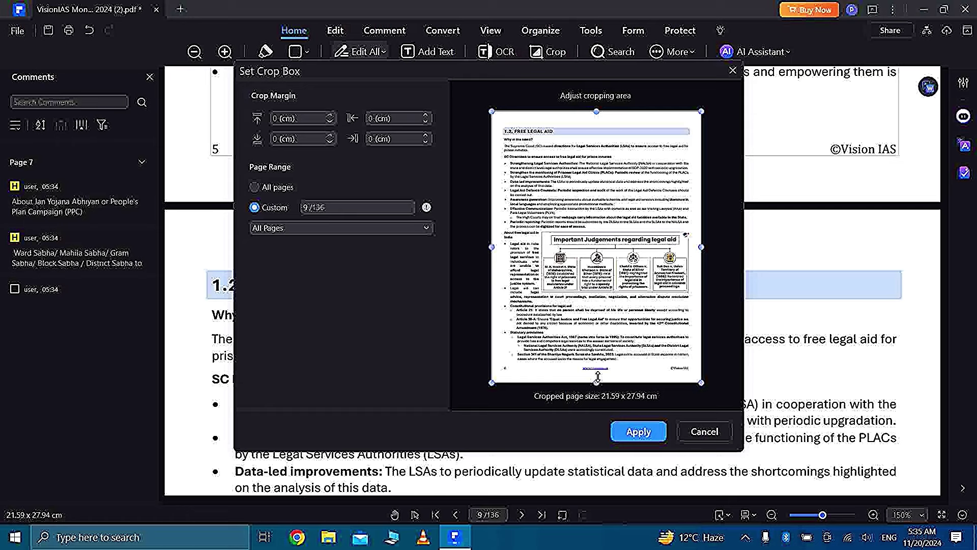
left_click_drag(597, 377, 597, 363)
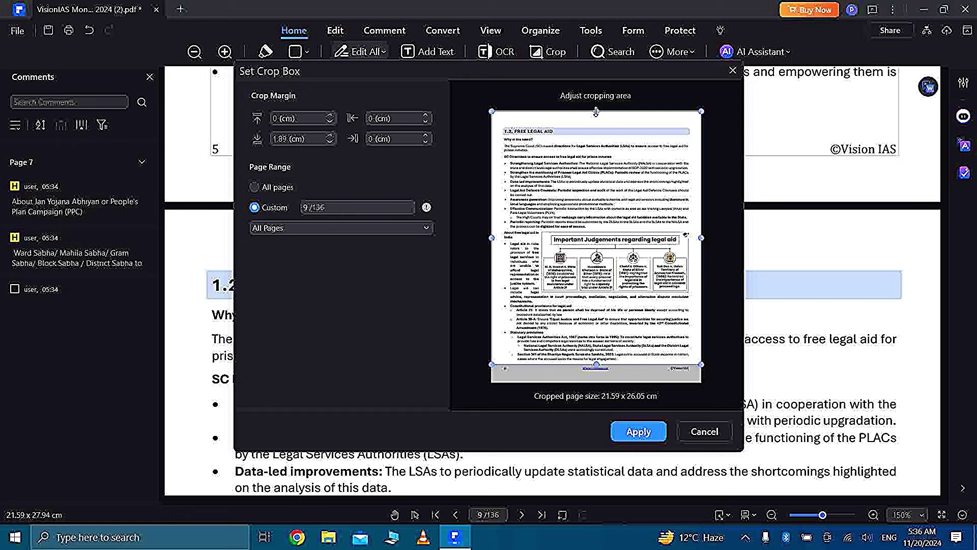
left_click(640, 432)
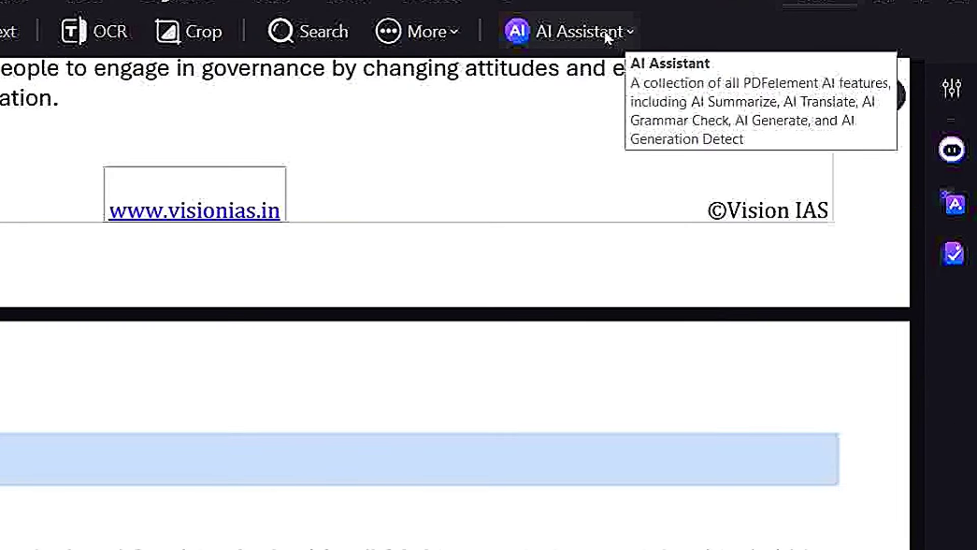
Ask the AI Assistant chat 'what is free legal aid?' and get its answer citing pages 9 and 10
left_click(624, 33)
mouse_move(622, 67)
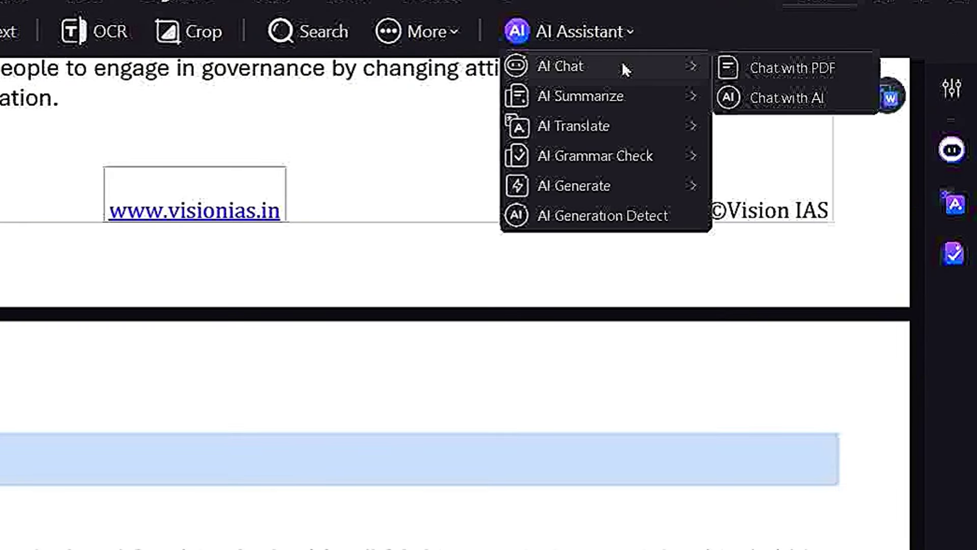
left_click(820, 74)
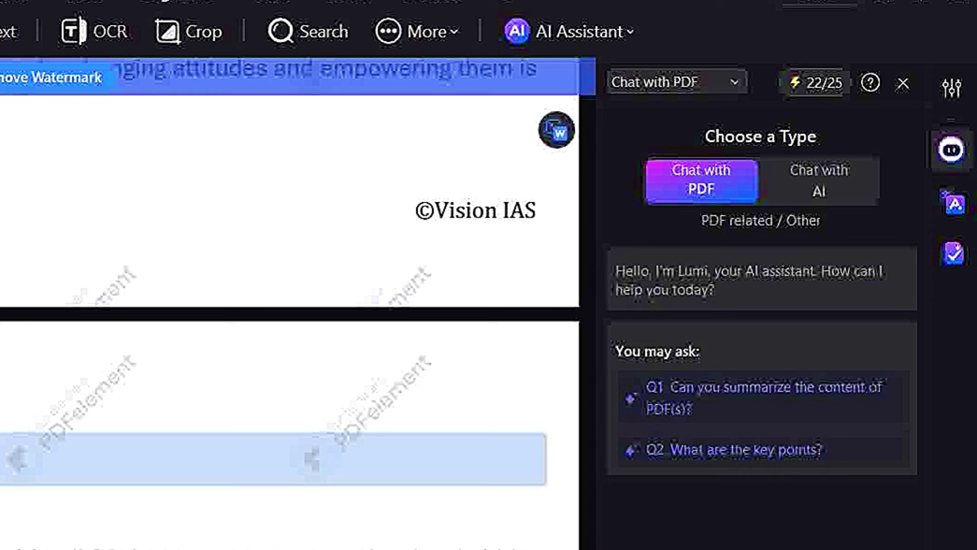
key("Return")
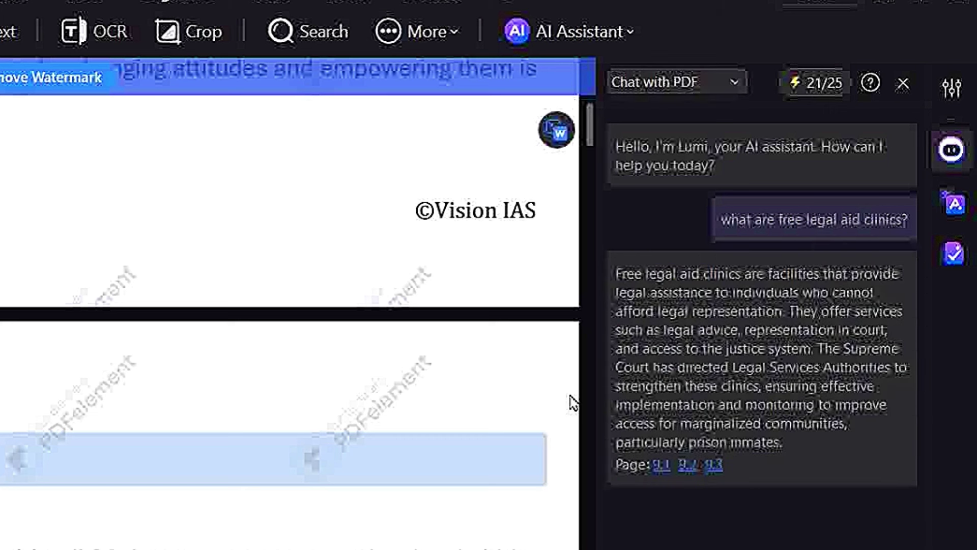
mouse_move(864, 313)
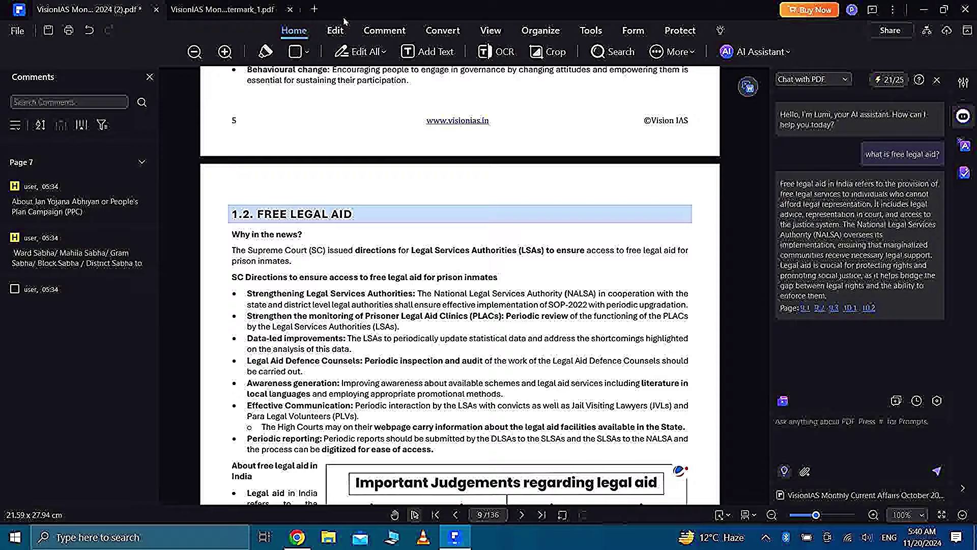
Insert an arrow-pointer image beside the 1.2 FREE LEGAL AID heading on page 9
left_click(336, 28)
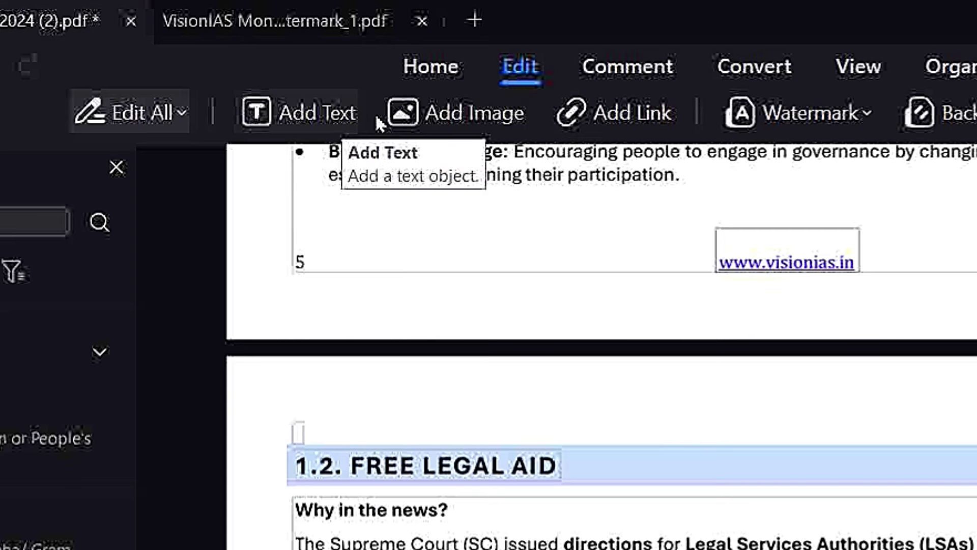
left_click(474, 108)
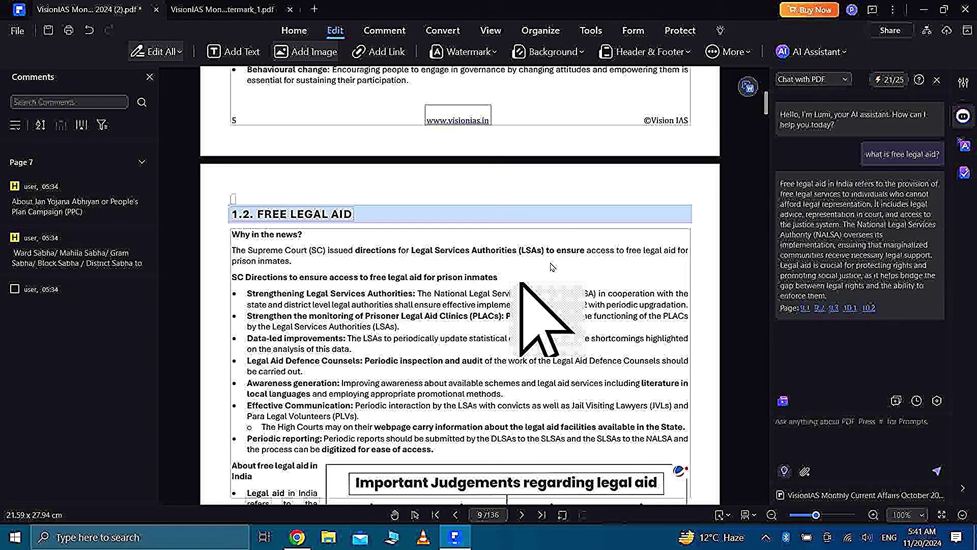
left_click(626, 192)
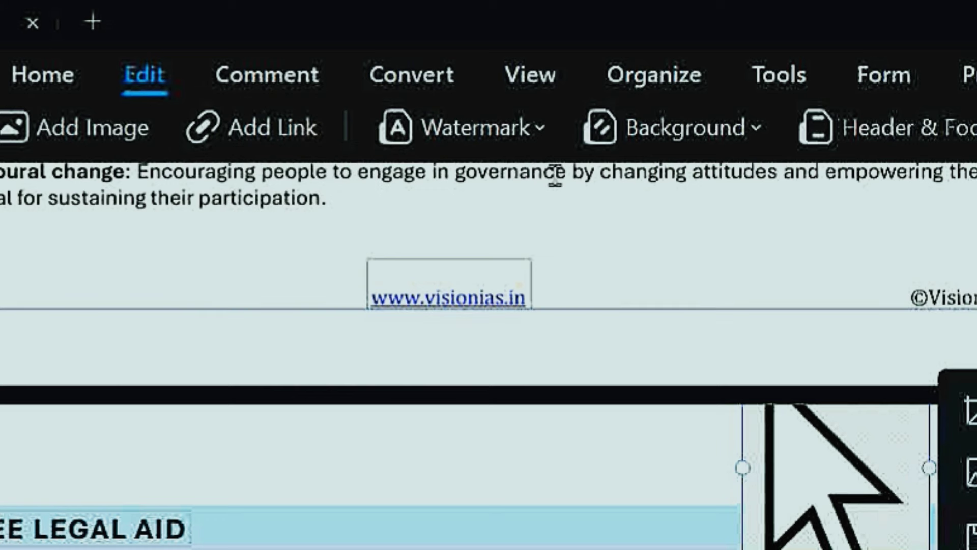
left_click(540, 134)
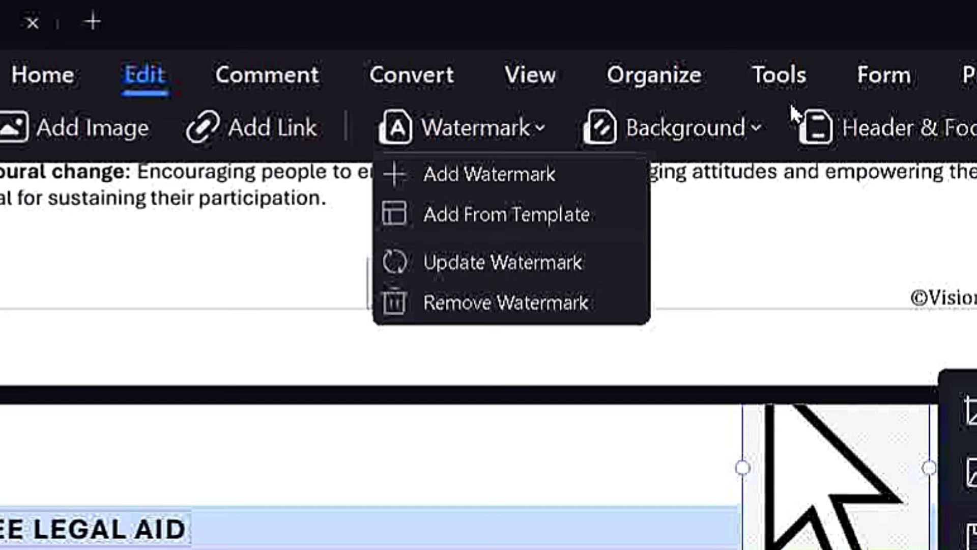
left_click(761, 128)
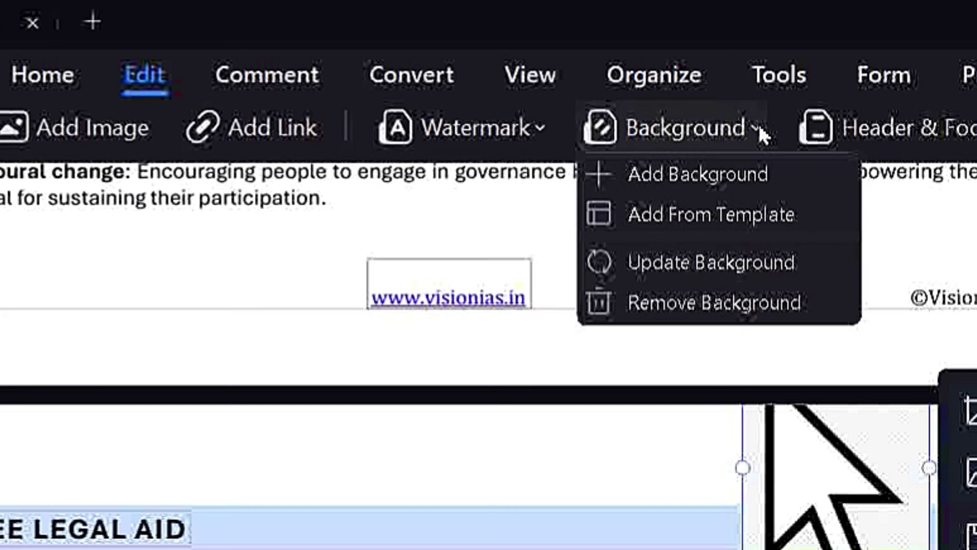
left_click(759, 218)
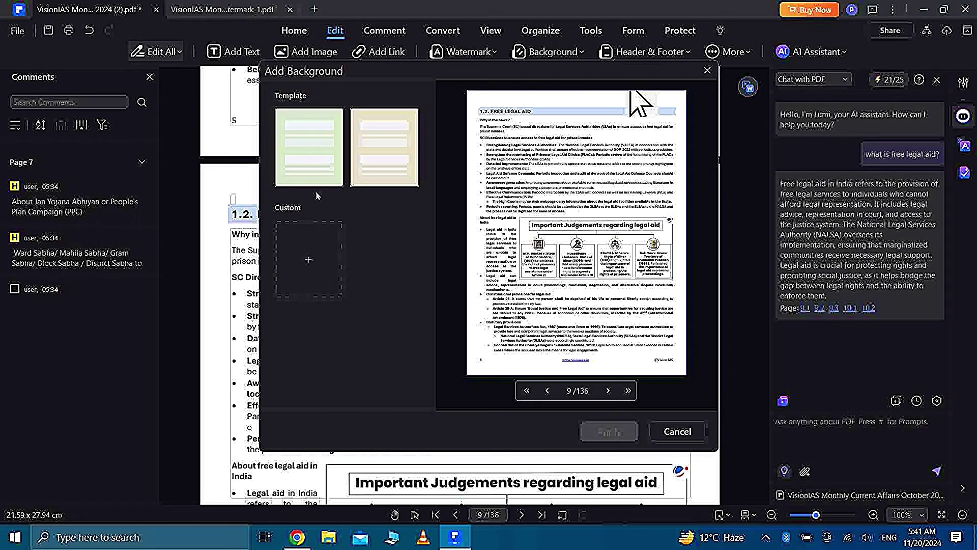
left_click(398, 170)
left_click(318, 158)
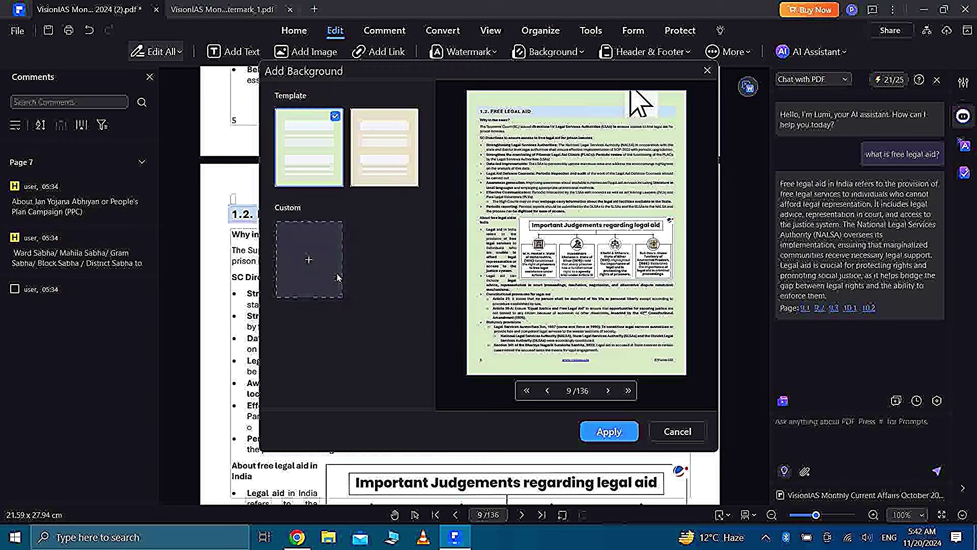
Dismiss the background dialog and underline 'Update and expand' in red
left_click(709, 72)
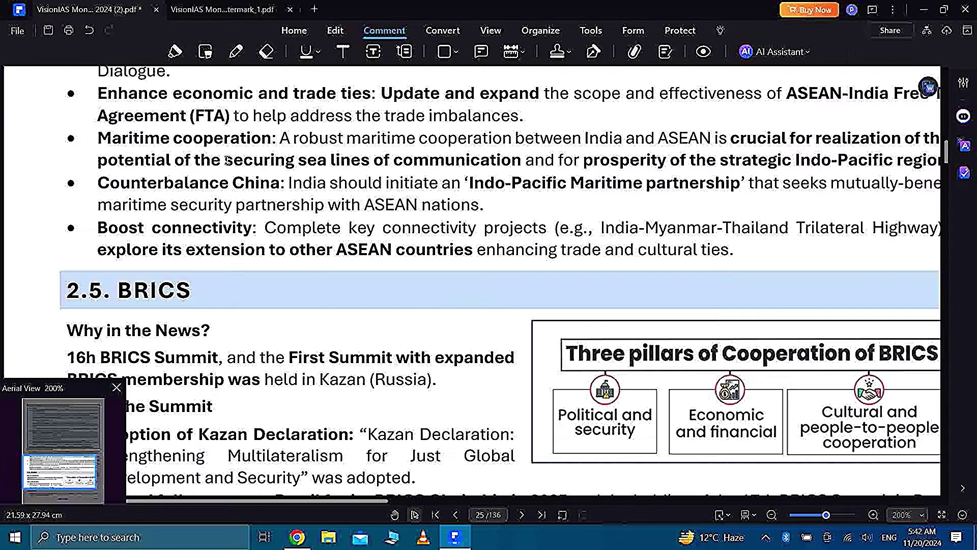
left_click(318, 51)
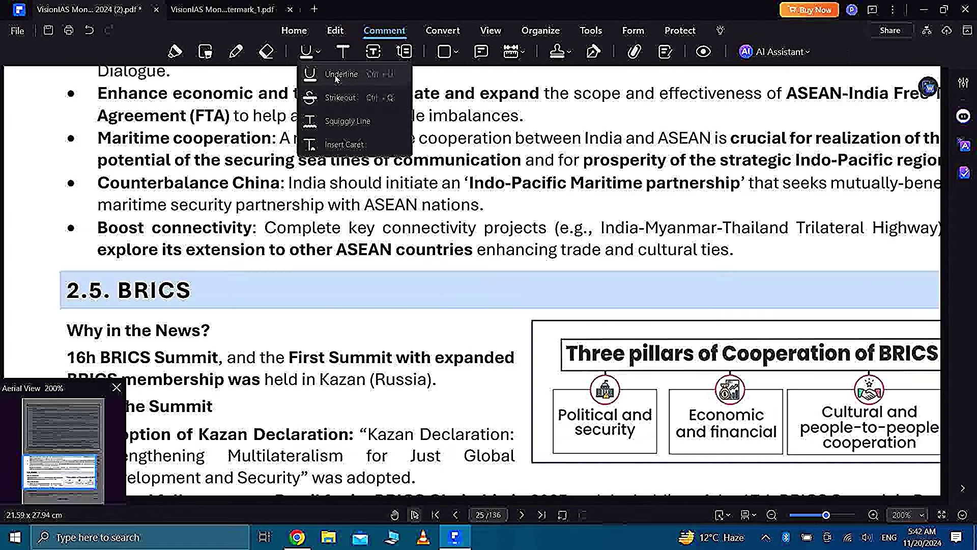
left_click(359, 102)
left_click_drag(393, 99, 530, 99)
Strike out 'sea lines of communication' and squiggly-underline 'ASEAN-India' in red
left_click(318, 51)
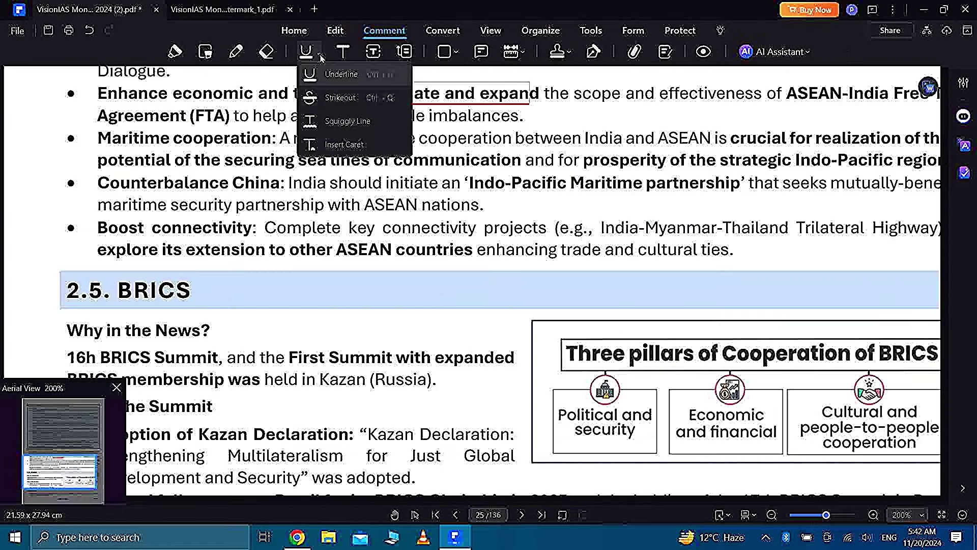
left_click(331, 97)
left_click_drag(299, 159, 520, 160)
left_click(318, 52)
left_click(365, 127)
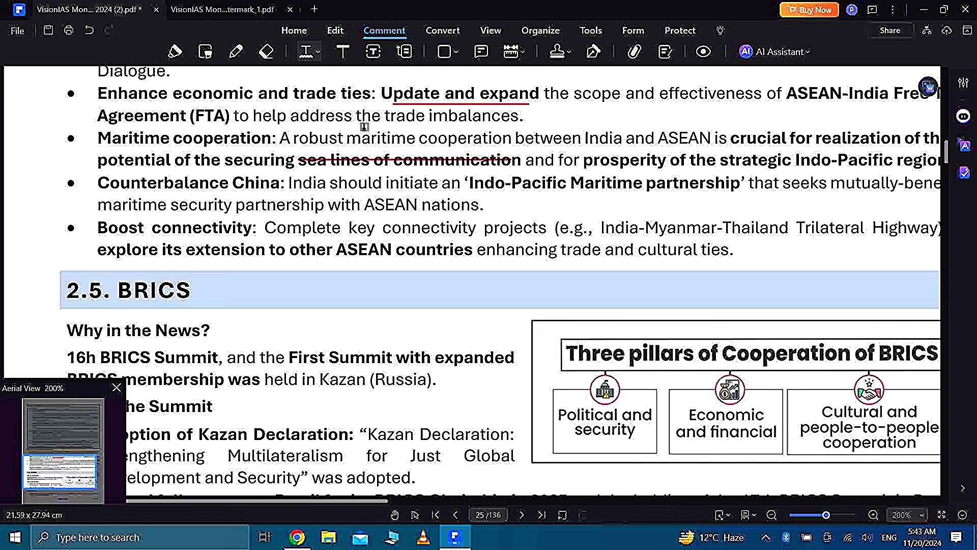
left_click_drag(788, 97, 893, 98)
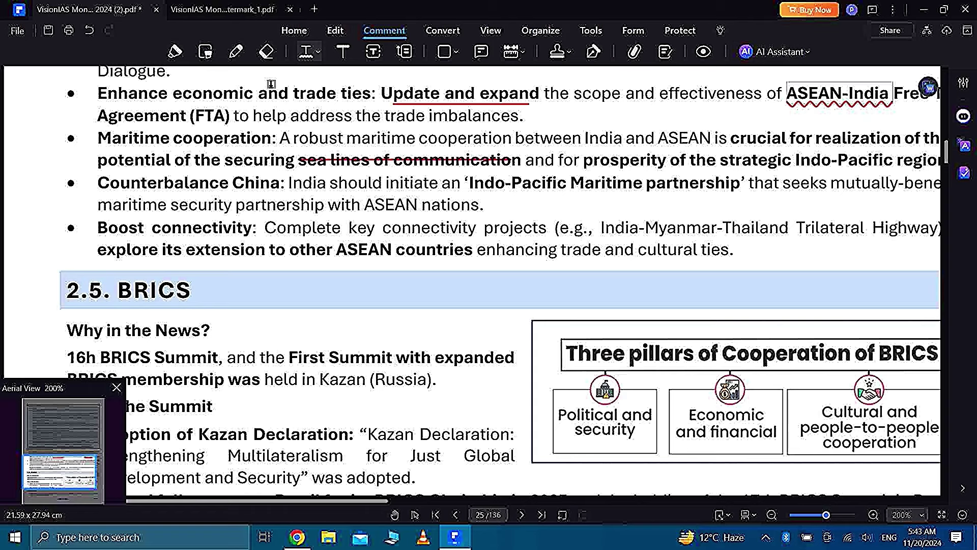
Draw a freehand pencil line under Boost connectivity, then switch to the Eraser
left_click(236, 51)
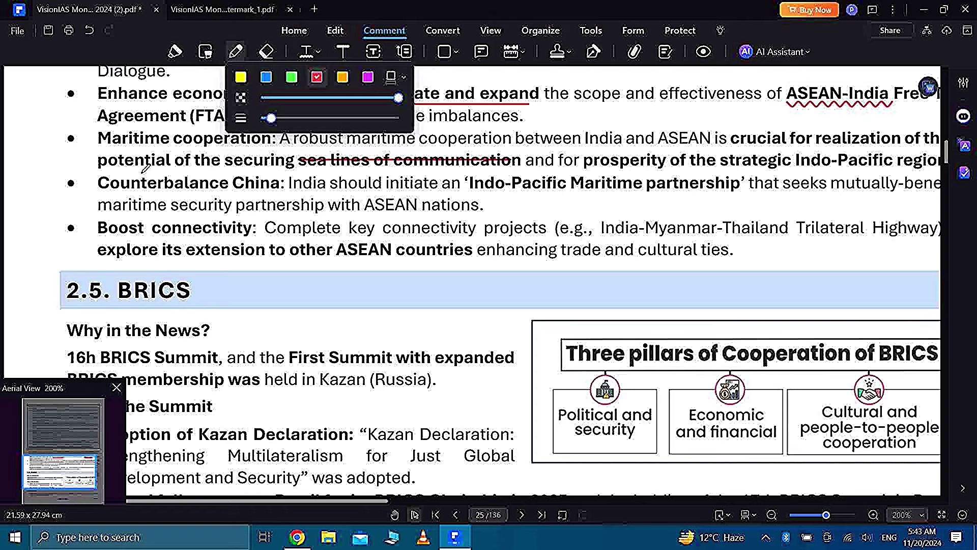
mouse_move(101, 235)
left_mouse_down()
mouse_move(236, 236)
mouse_move(158, 240)
left_mouse_up()
left_click(266, 52)
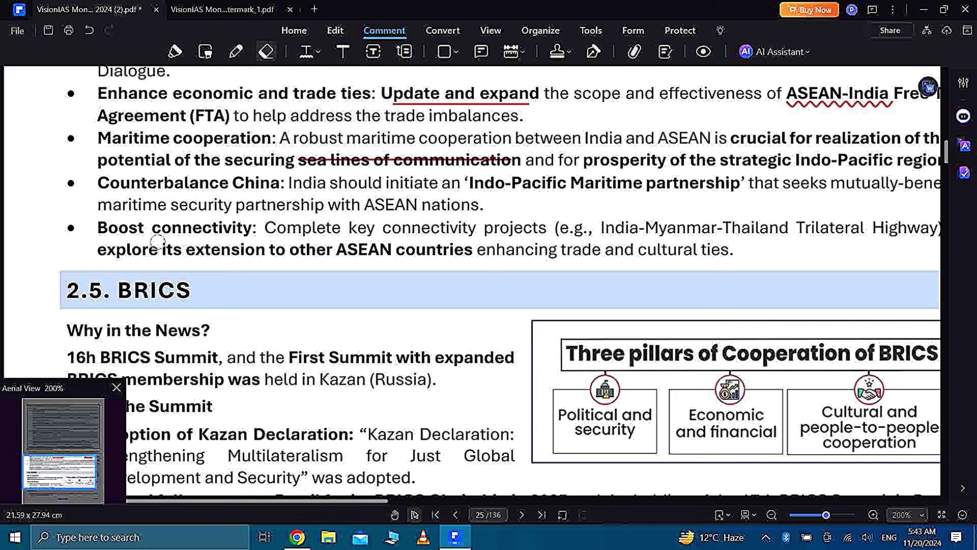
Add two red callout boxes on the BRICS heading bar and start a 'current affairs' sticky note
left_click(454, 52)
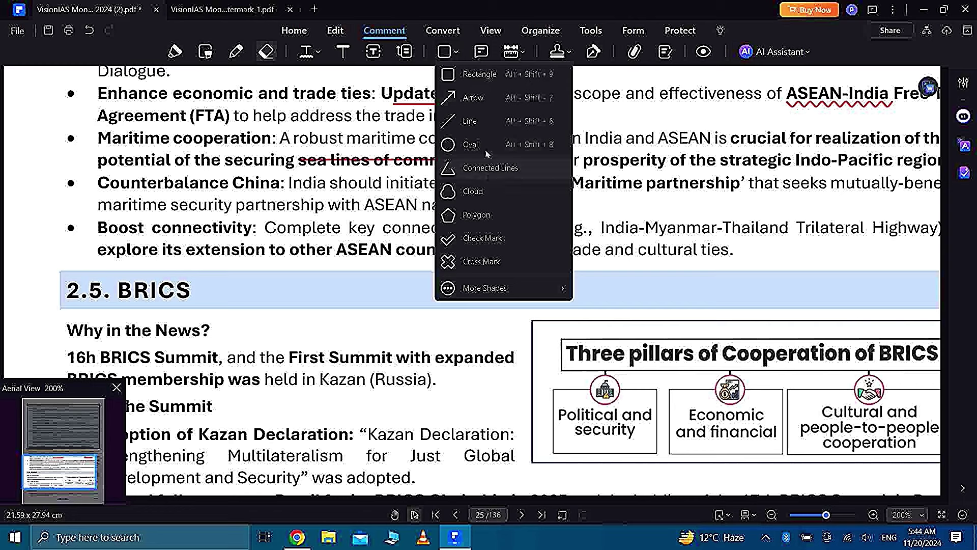
left_click(407, 55)
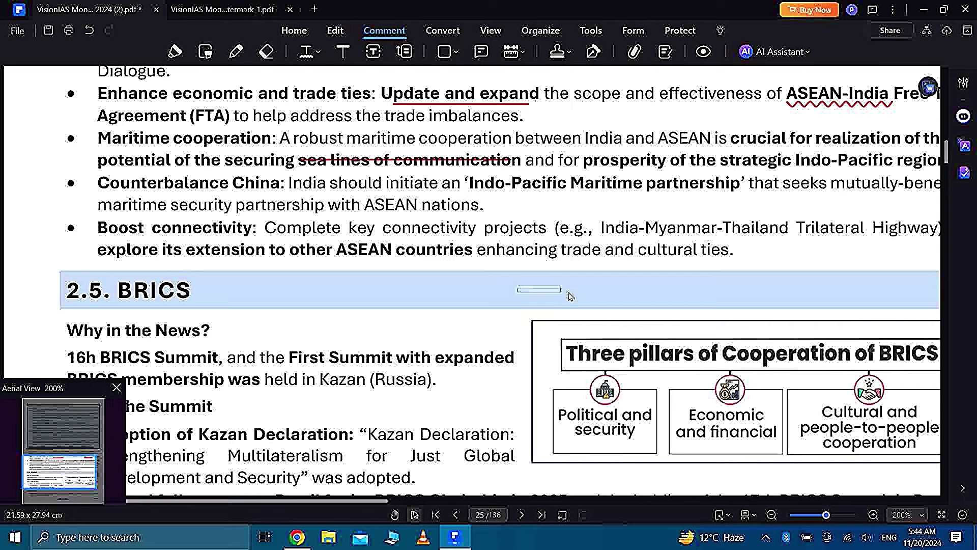
left_click(719, 300)
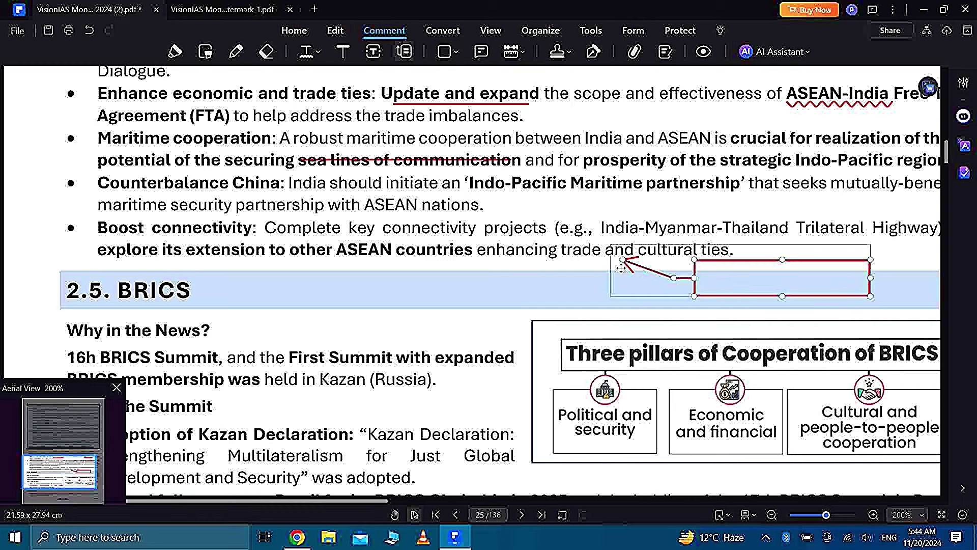
left_click_drag(560, 283, 373, 303)
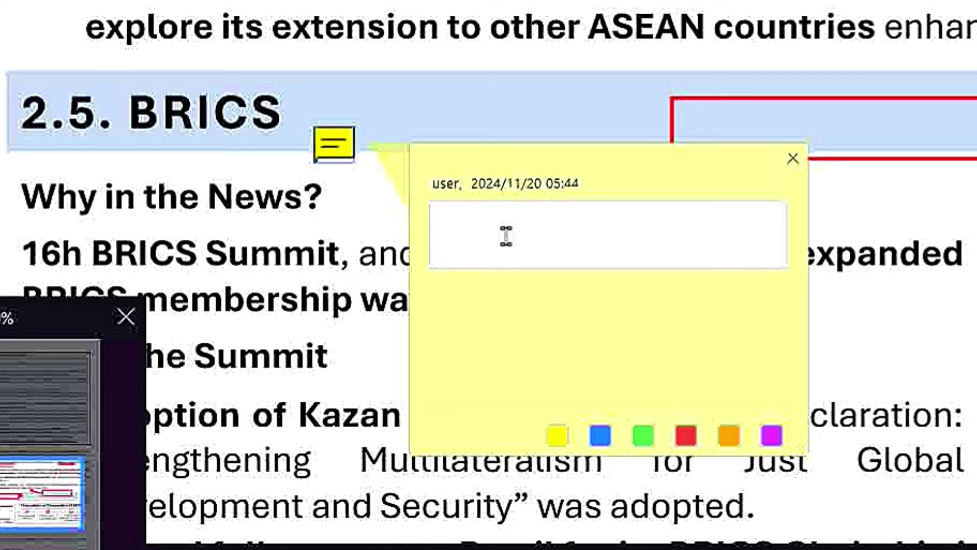
type("current affairs")
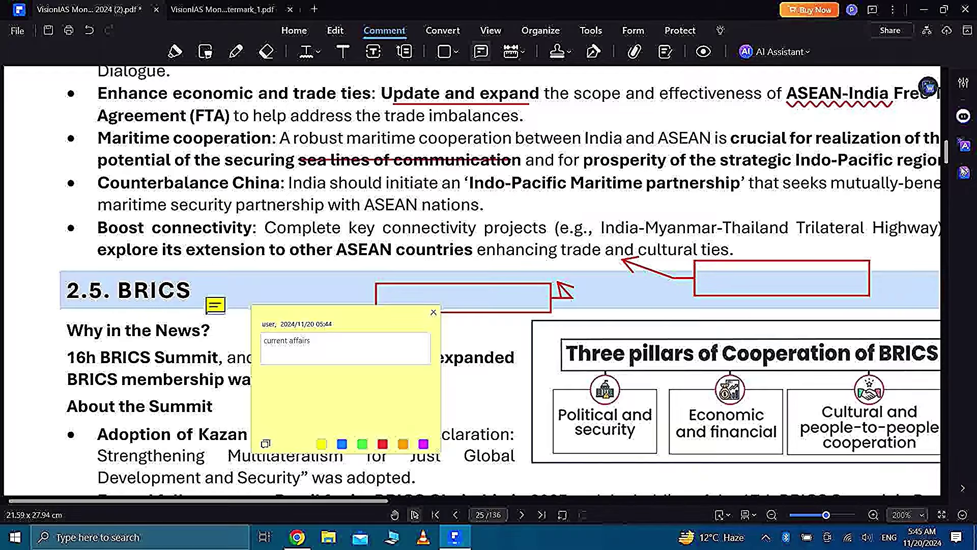
Scroll to the ETAI framework page, browse Standard Business stamps, then view the Convert and Protect tools
scroll(488, 275, "down", 20)
left_click(567, 51)
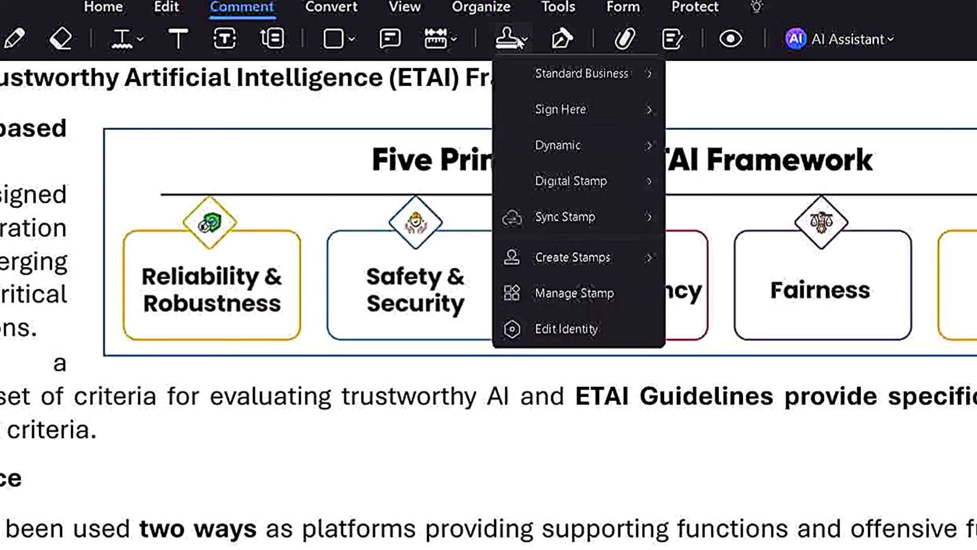
mouse_move(621, 69)
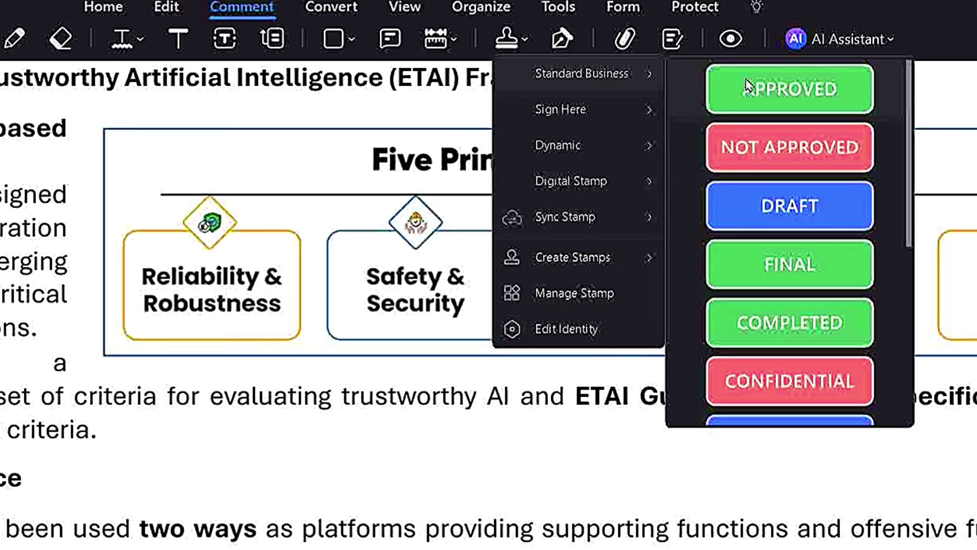
left_click(332, 9)
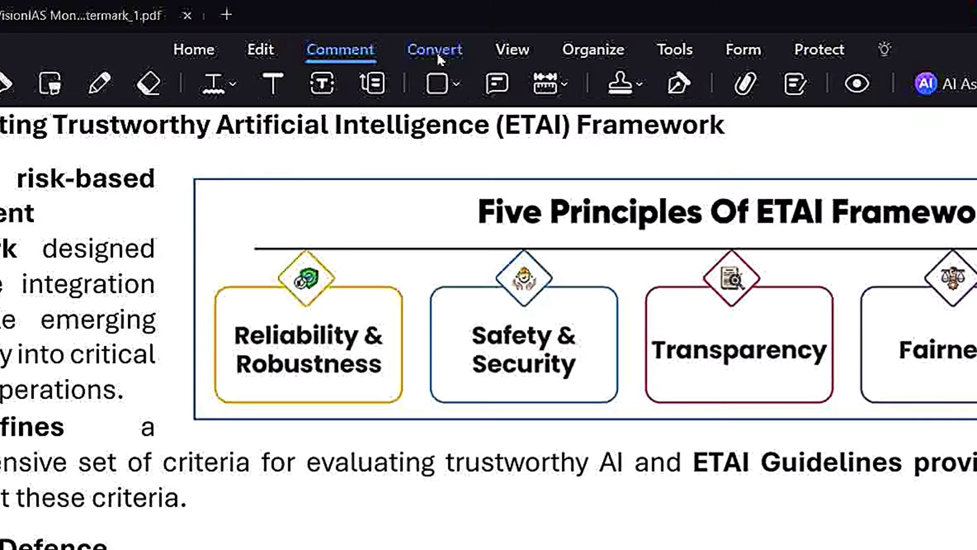
left_click(333, 8)
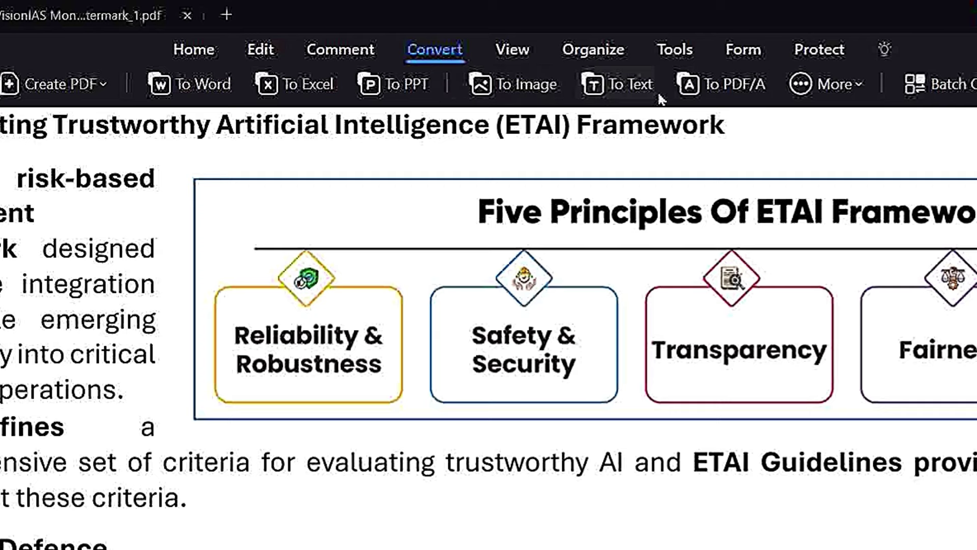
left_click(604, 49)
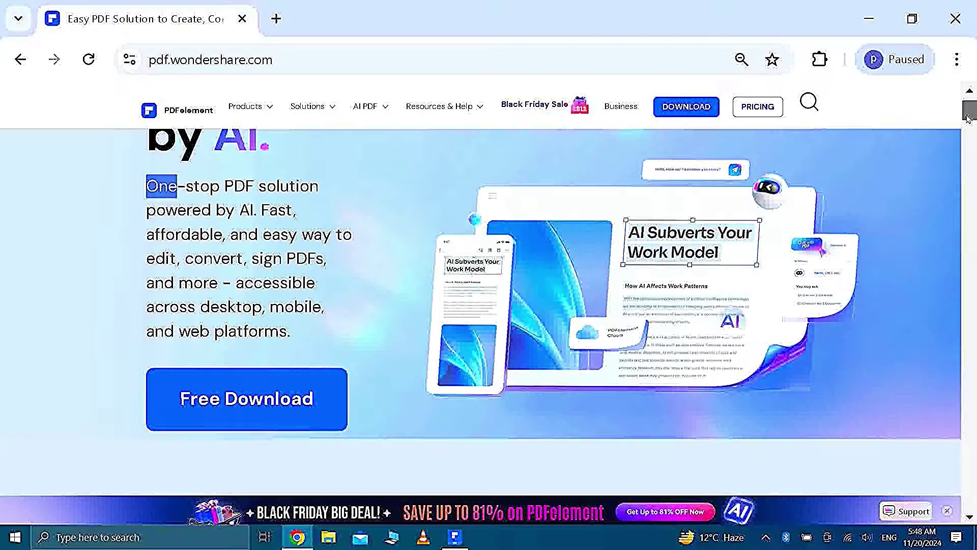
Scroll the pdf.wondershare.com homepage down to the 'A smart PDF solution across all devices' section
scroll(973, 126, "down", 6)
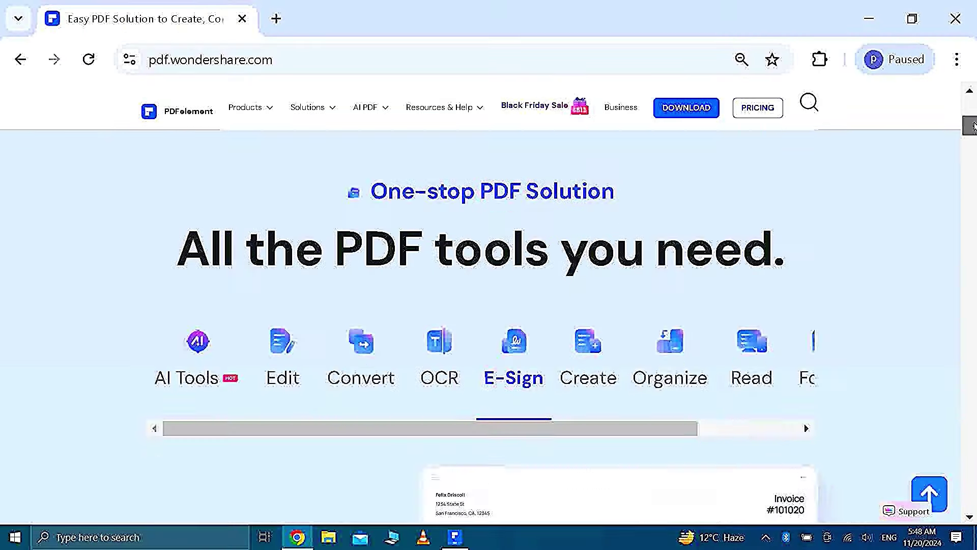
left_click_drag(973, 126, 973, 377)
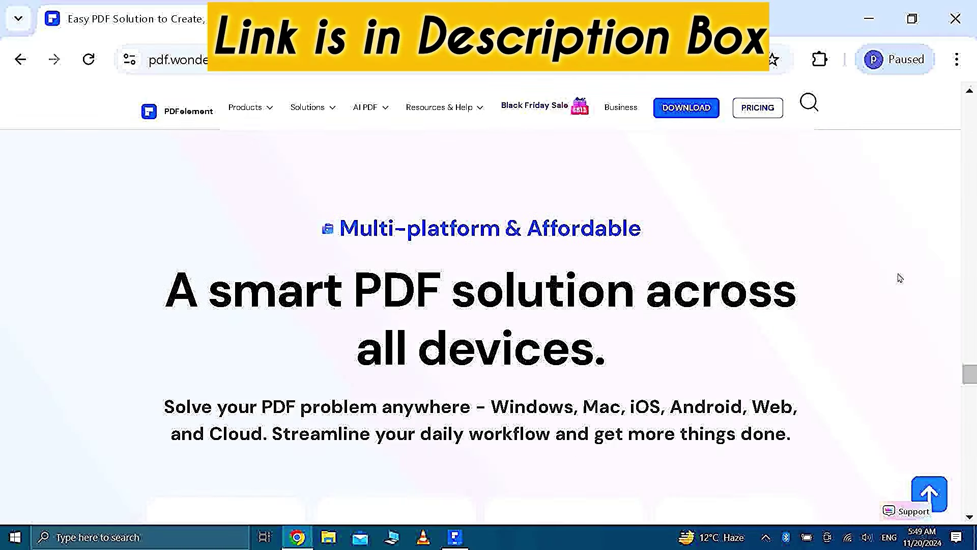